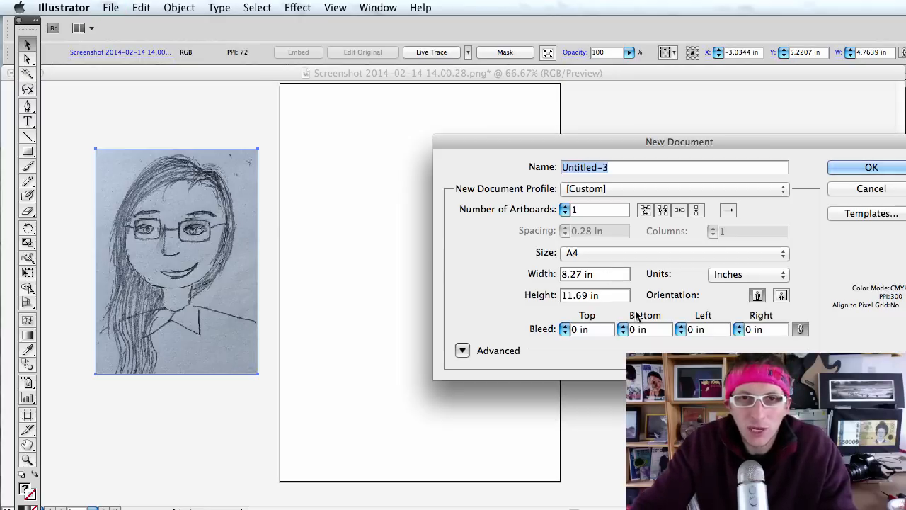
left_click(850, 167)
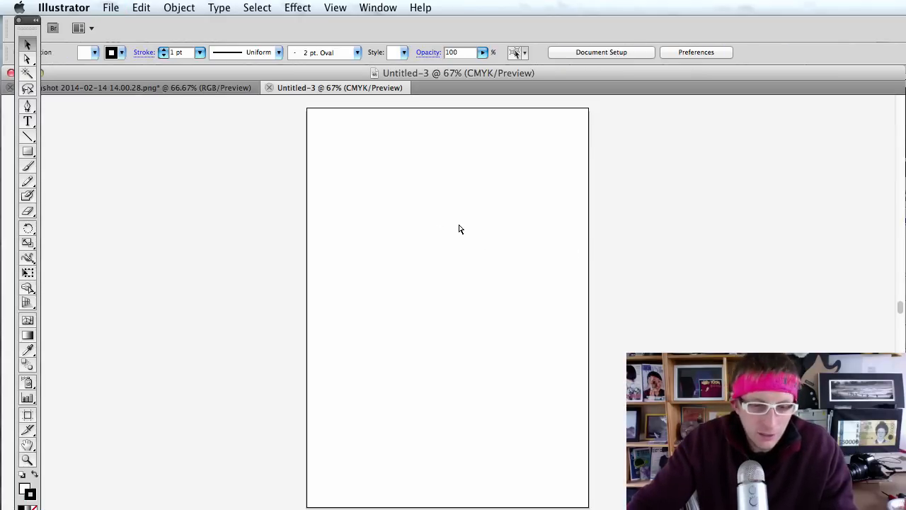
key("super+w")
left_click(118, 7)
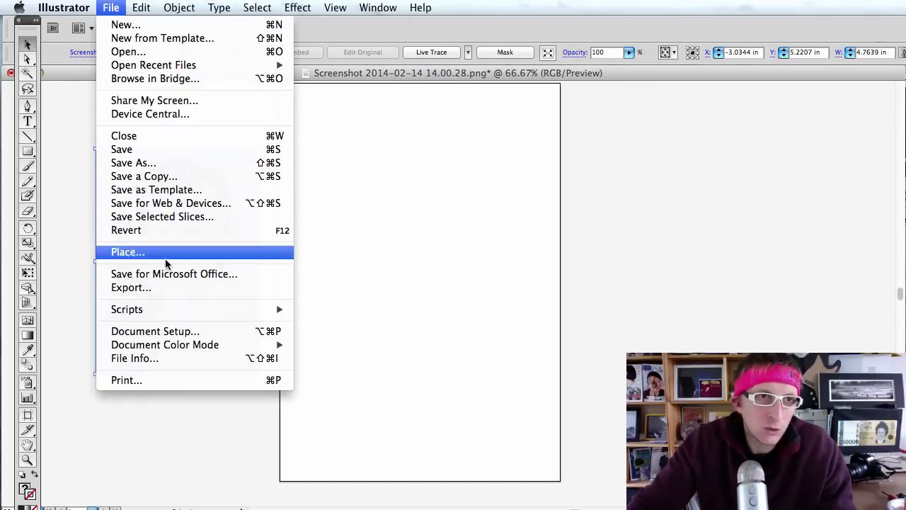
left_click(157, 54)
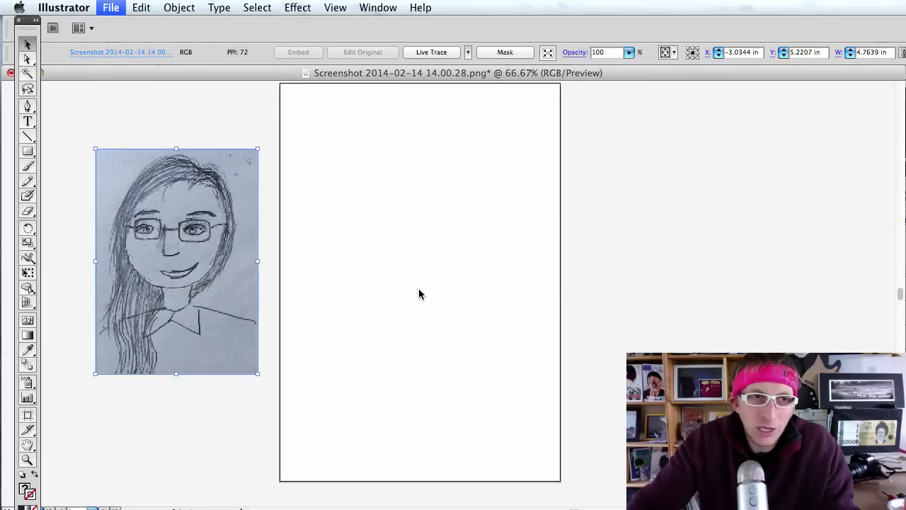
key("Escape")
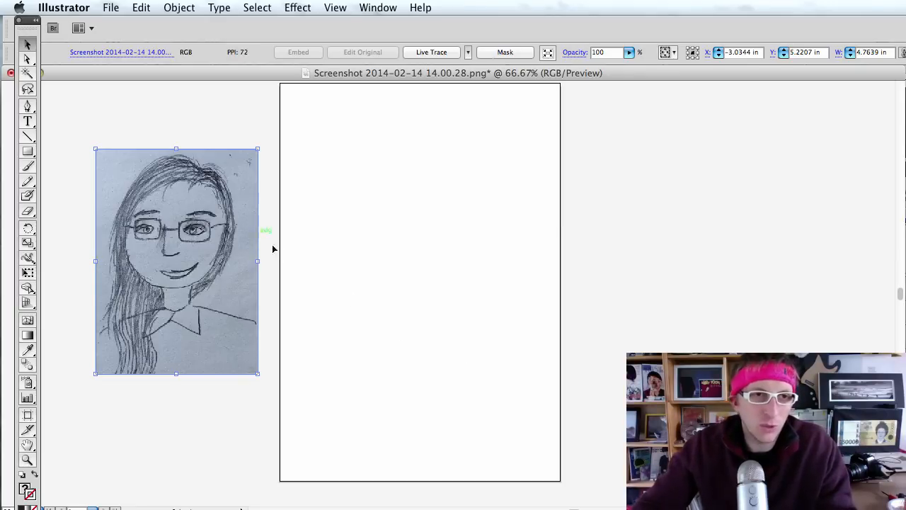
- Move the portrait sketch onto the artboard and scale it to the full page width, about 8.27 in, centred vertically
mouse_move(211, 226)
left_mouse_down()
mouse_move(189, 182)
mouse_move(261, 208)
mouse_move(344, 202)
mouse_move(383, 160)
mouse_move(378, 168)
left_mouse_up()
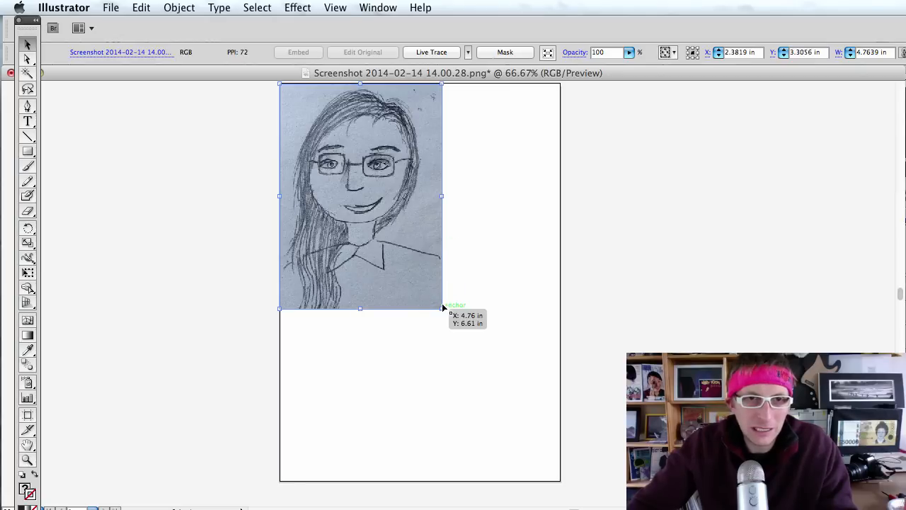
left_click_drag(440, 308, 560, 484)
mouse_move(514, 418)
left_mouse_down()
mouse_move(512, 430)
mouse_move(511, 410)
mouse_move(489, 398)
left_mouse_up()
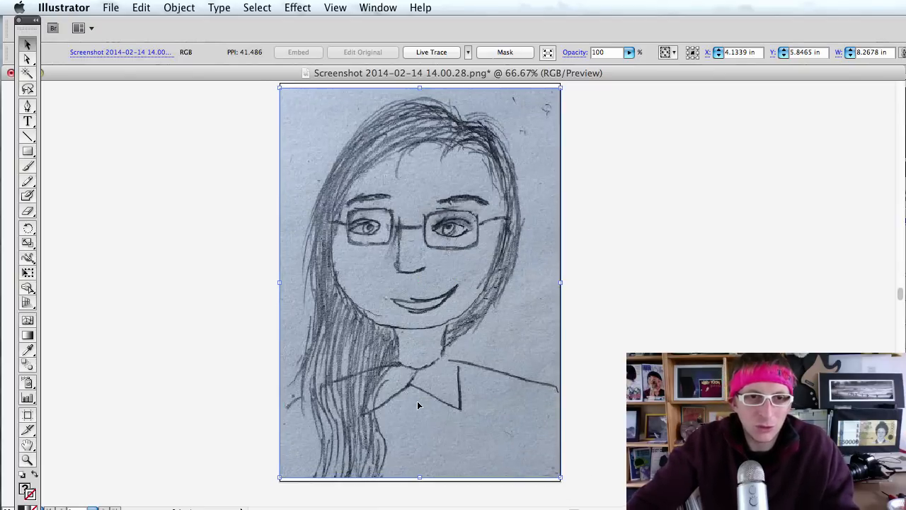
- Duplicate the sketch and place the copy beside the artboard, left of the original, as a visual reference
scroll(418, 405, "left", 3)
mouse_move(438, 405)
left_mouse_down()
mouse_move(137, 389)
mouse_move(147, 405)
left_mouse_up()
scroll(363, 350, "left", 3)
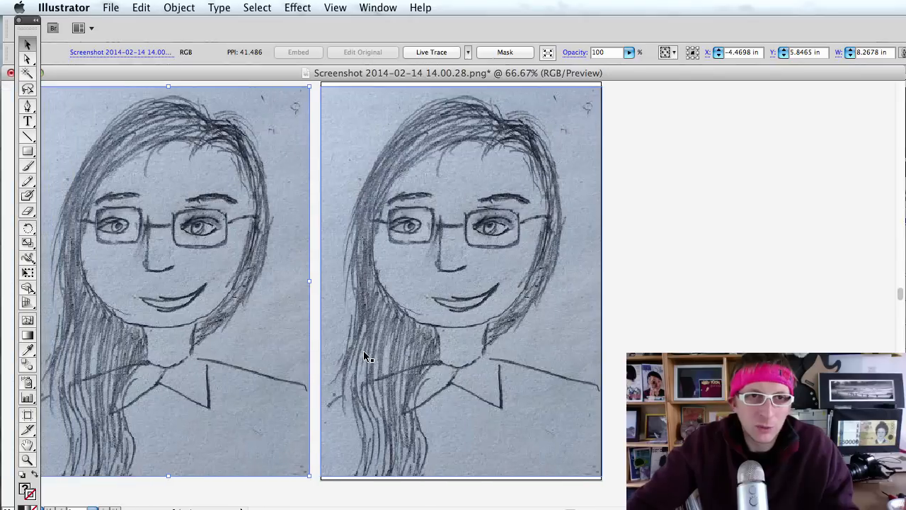
scroll(455, 358, "right", 1)
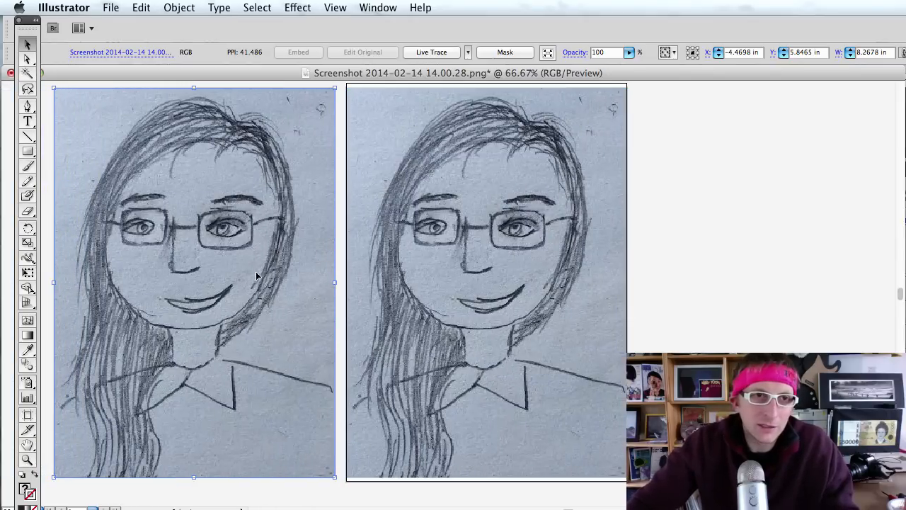
left_click(717, 306)
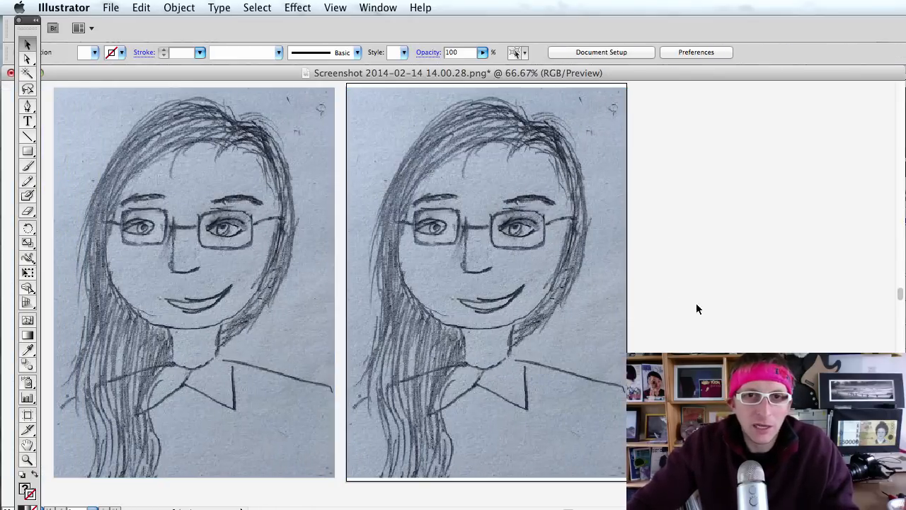
- Lock the sketch on the artboard so that it serves as a fixed tracing template
left_click_drag(725, 312, 690, 334)
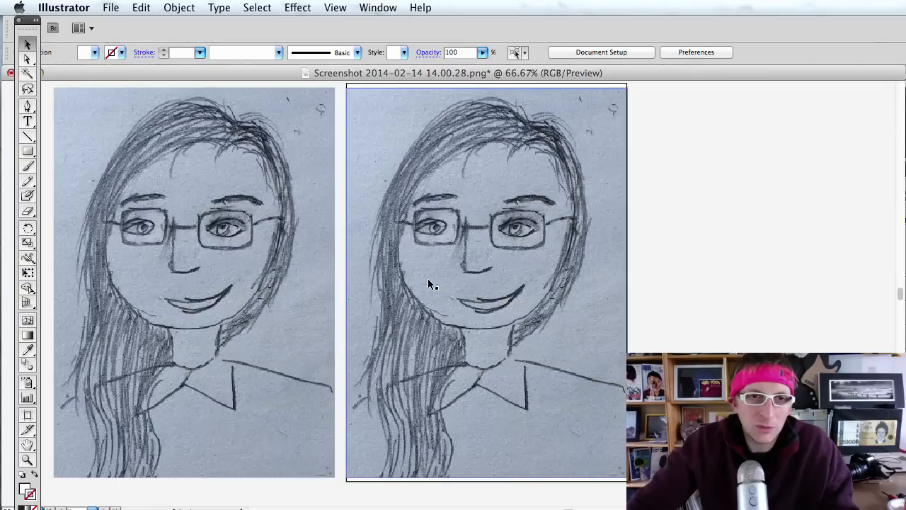
left_click(474, 250)
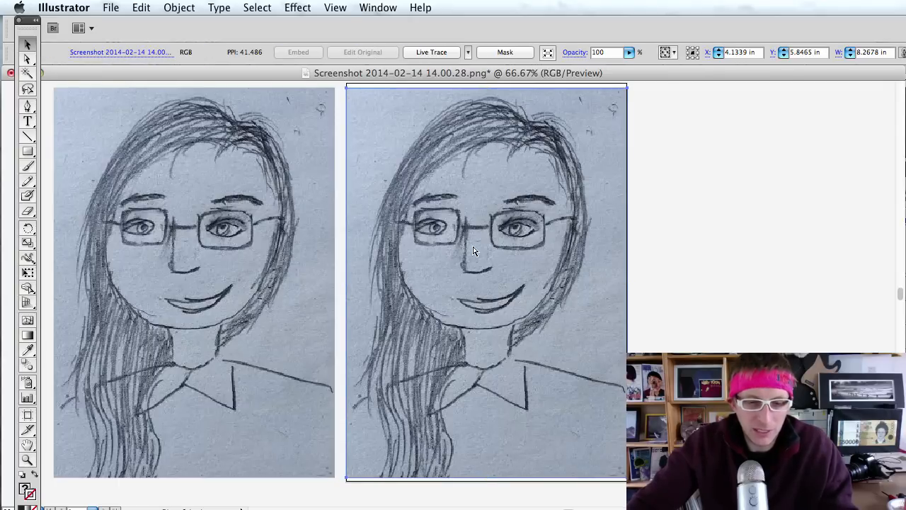
left_click(636, 262)
left_click(468, 254)
left_click(678, 241)
left_click(583, 206)
left_click(173, 8)
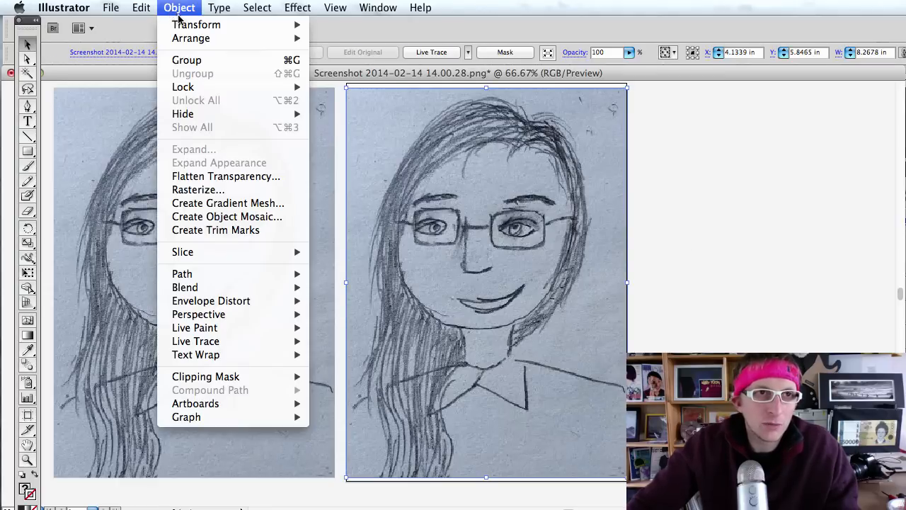
mouse_move(190, 86)
left_click(343, 87)
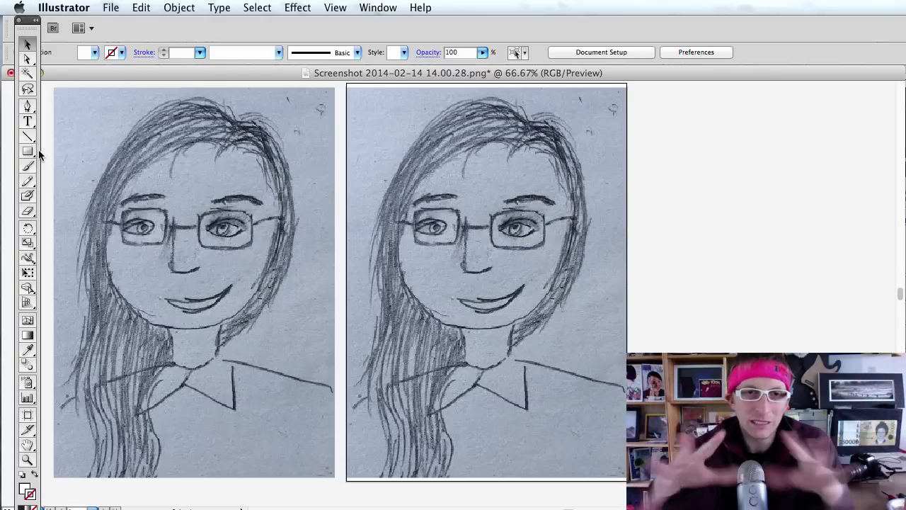
- Try tracing the face with an ellipse about 5.12 by 5.87 in, reshape it through its anchor points, and delete it
left_click_drag(29, 149, 75, 185)
left_click_drag(423, 128, 575, 330)
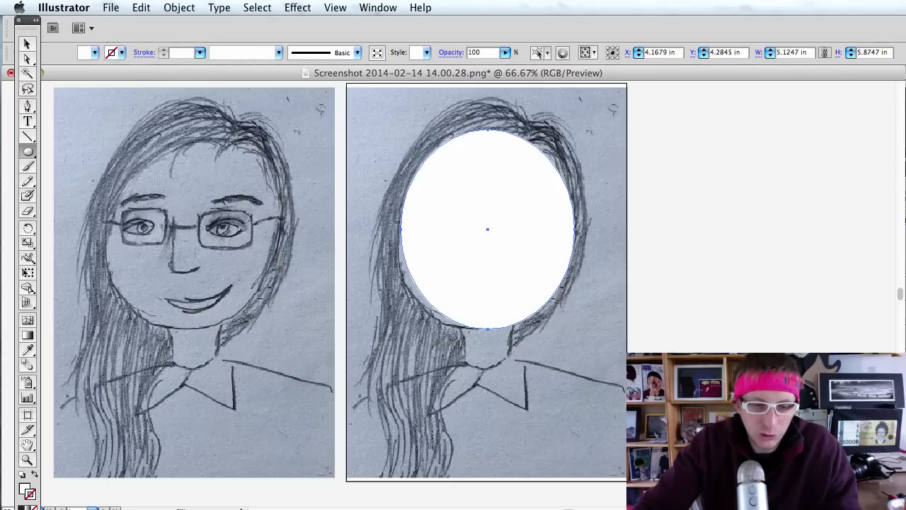
key("a")
left_click_drag(402, 228, 416, 233)
left_click_drag(575, 228, 565, 229)
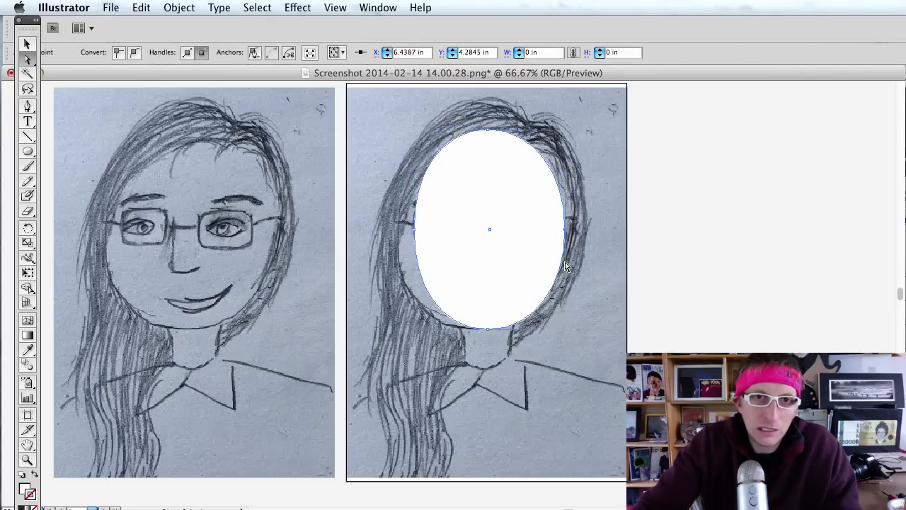
left_click_drag(538, 331, 526, 347)
left_click(538, 341)
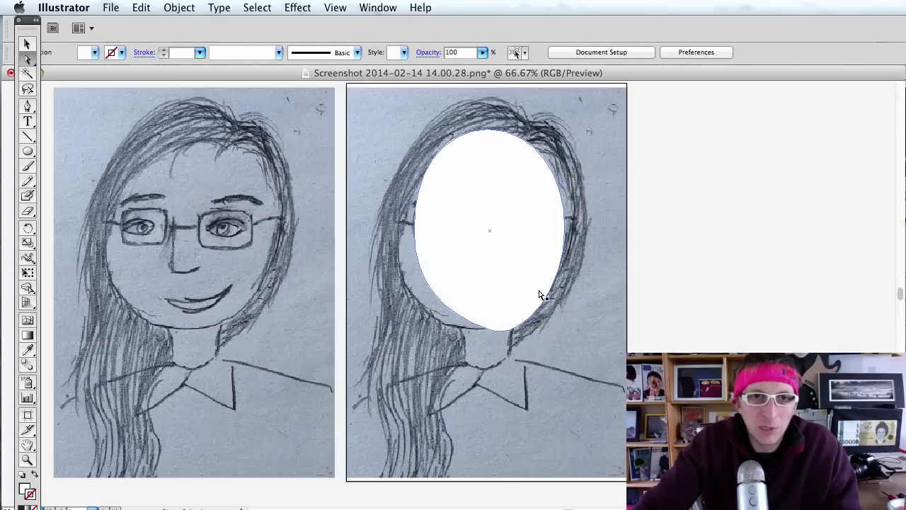
left_click(472, 287)
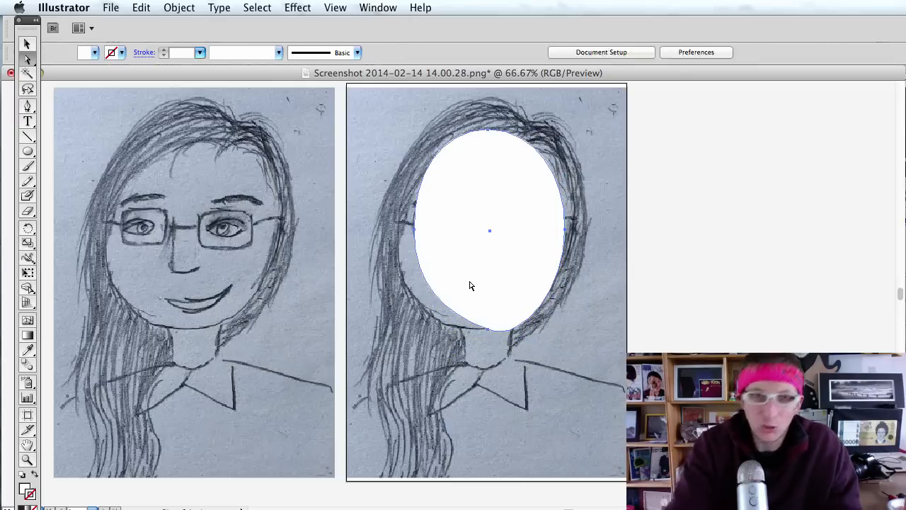
key("Delete")
- Trace the face outline on the artboard sketch with the Pen tool as a closed, curved shape with white fill
key("p")
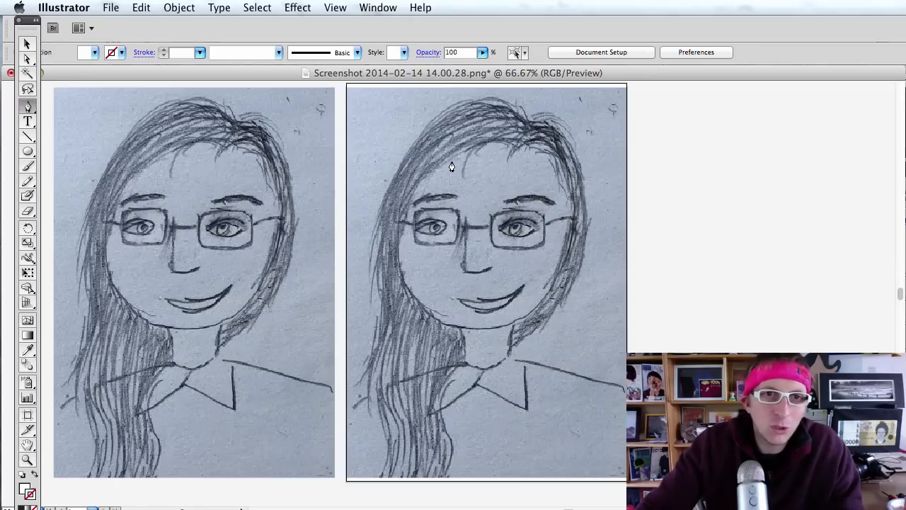
left_click_drag(431, 166, 536, 149)
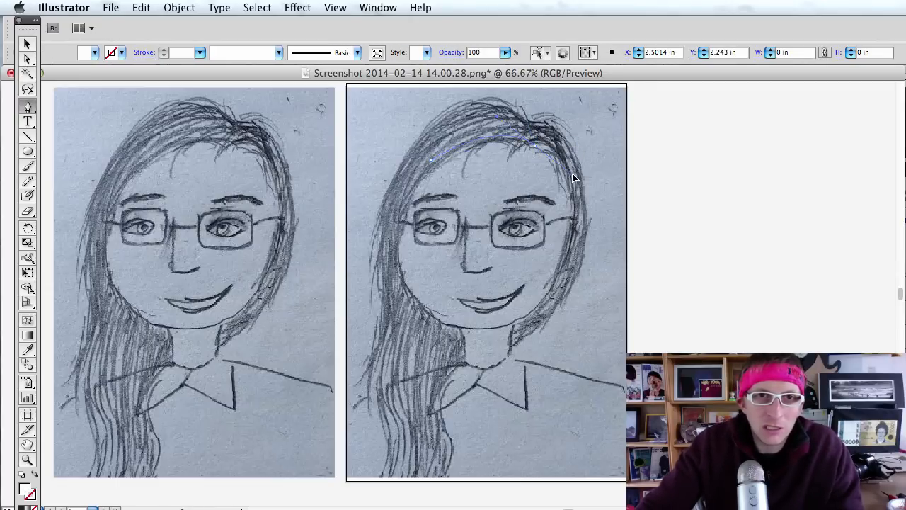
left_click_drag(576, 225, 575, 269)
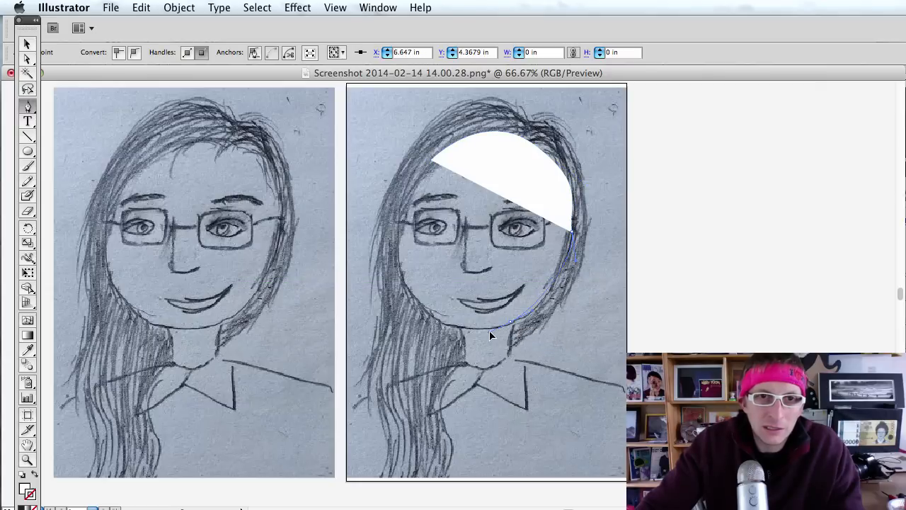
left_click_drag(485, 332, 407, 242)
left_click_drag(431, 160, 471, 125)
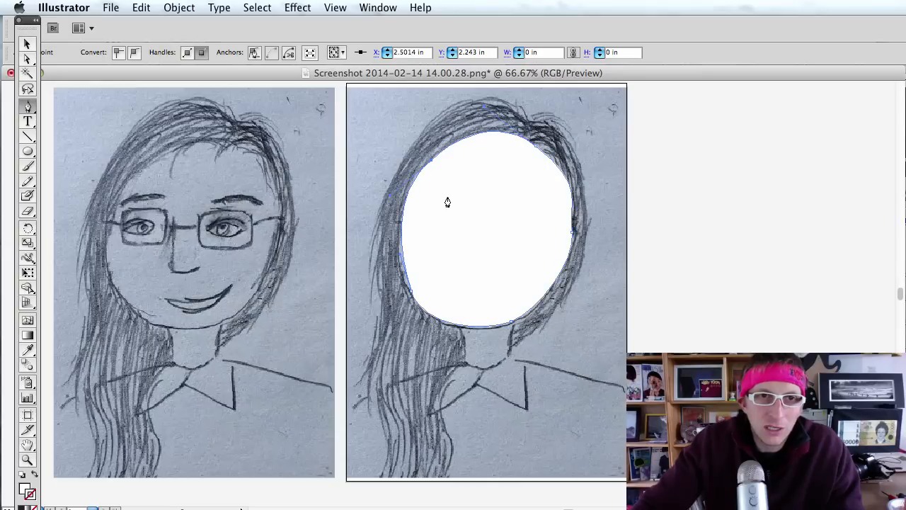
- Adjust the anchor point at the forehead's upper left and select the whole face shape, about 5.01 by 5.76 in
key("a")
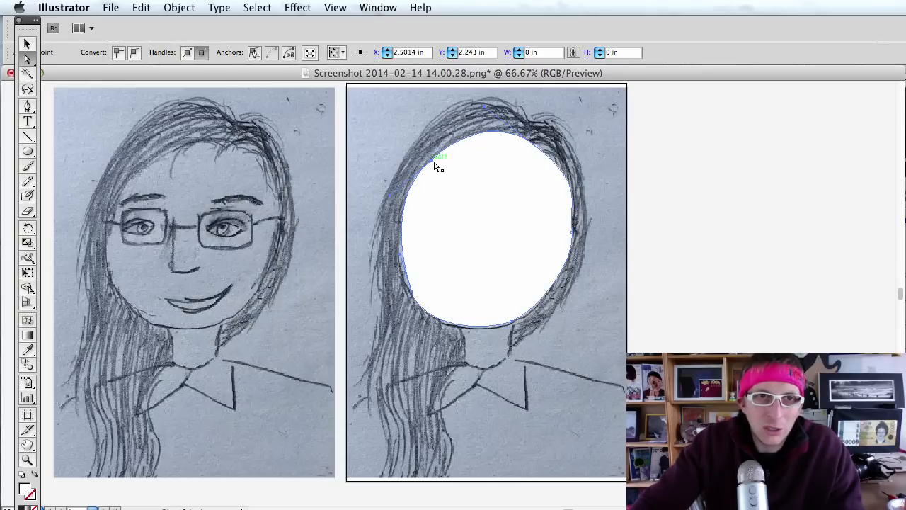
left_click_drag(430, 162, 439, 165)
left_click(449, 250)
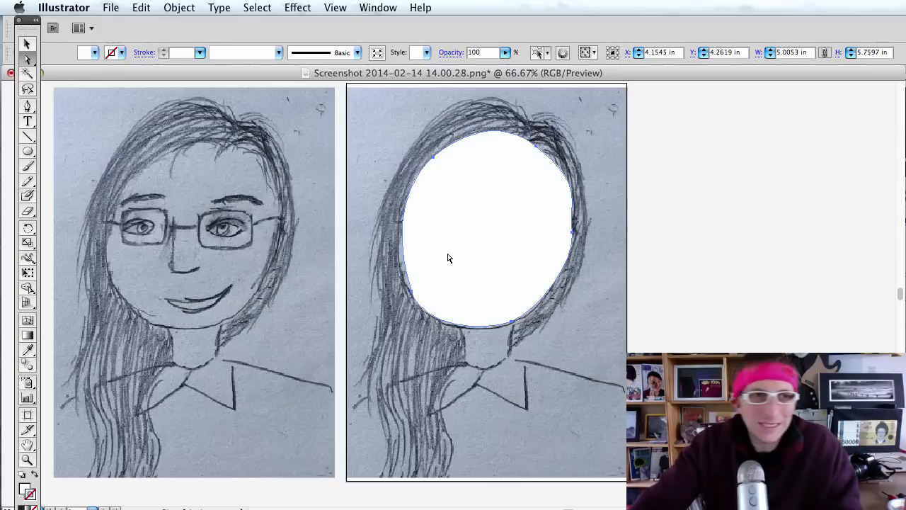
double_click(26, 489)
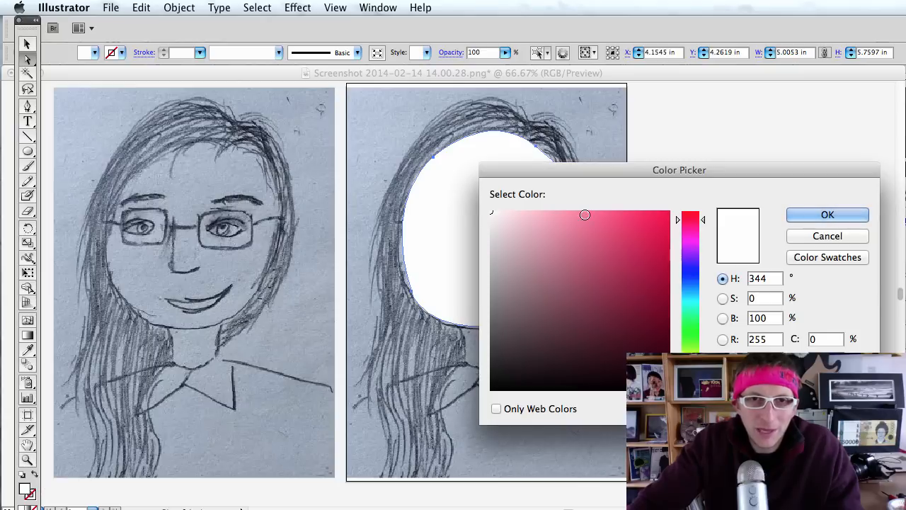
left_click(840, 236)
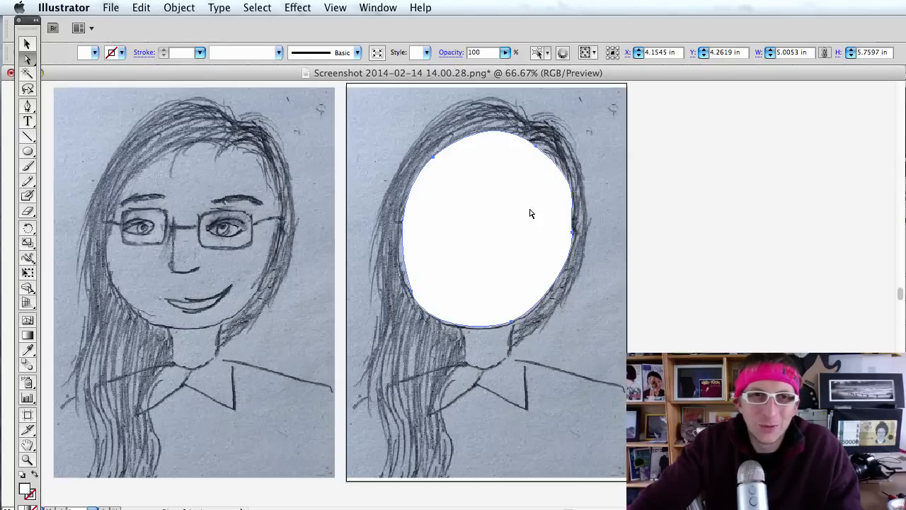
scroll(480, 206, "right", 3)
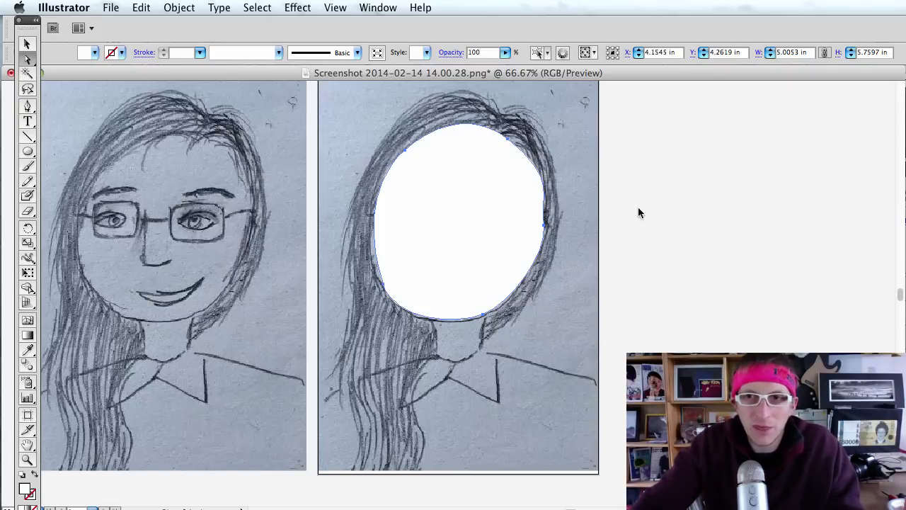
- Display the document's layers and inspect the contents of Layer 1
left_click(374, 8)
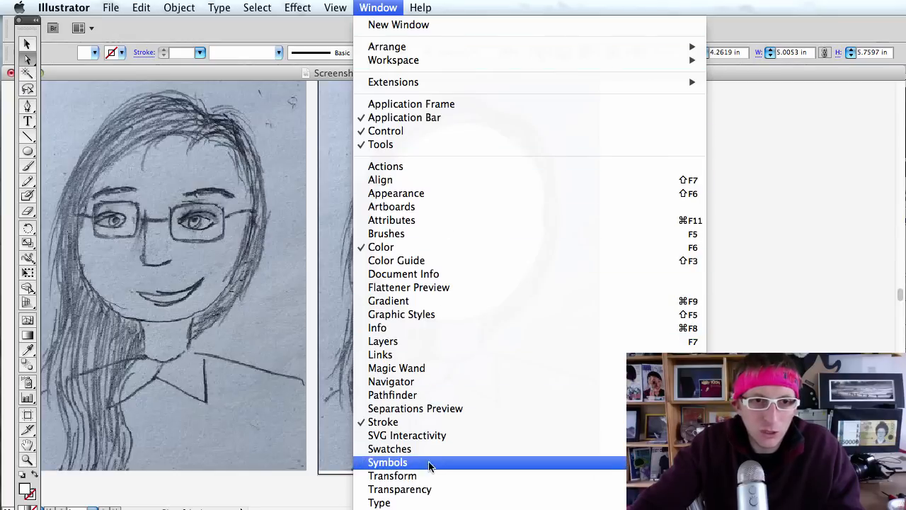
left_click(419, 342)
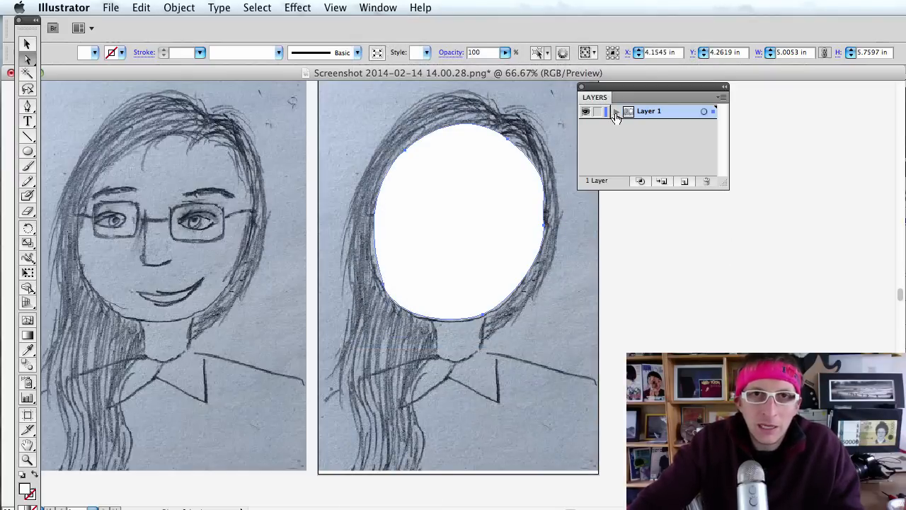
left_click(616, 112)
left_click(616, 111)
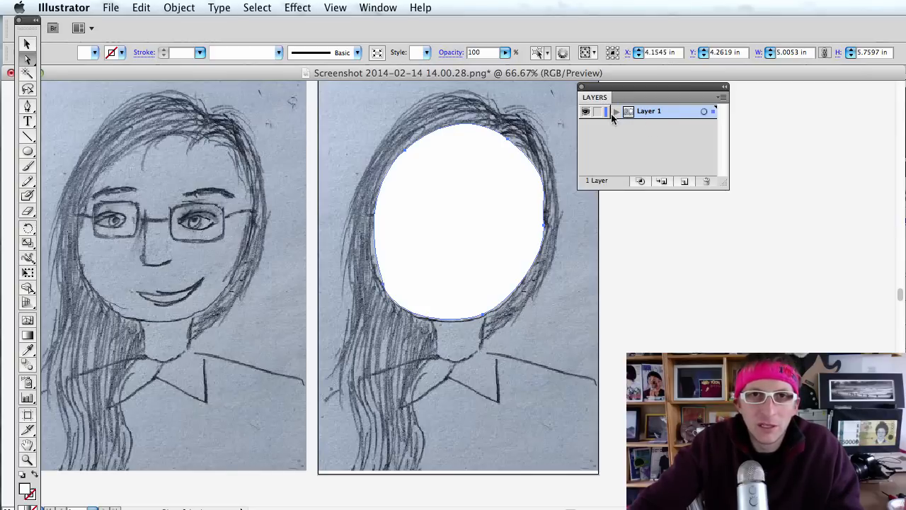
- Move the traced face shape in place onto a new layer above Layer 1 and name that layer "face"
key("Delete")
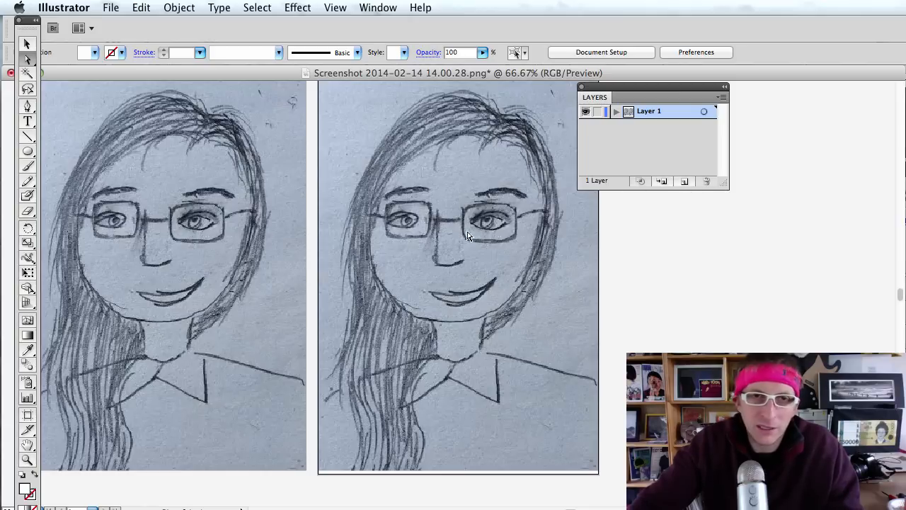
left_click(684, 182)
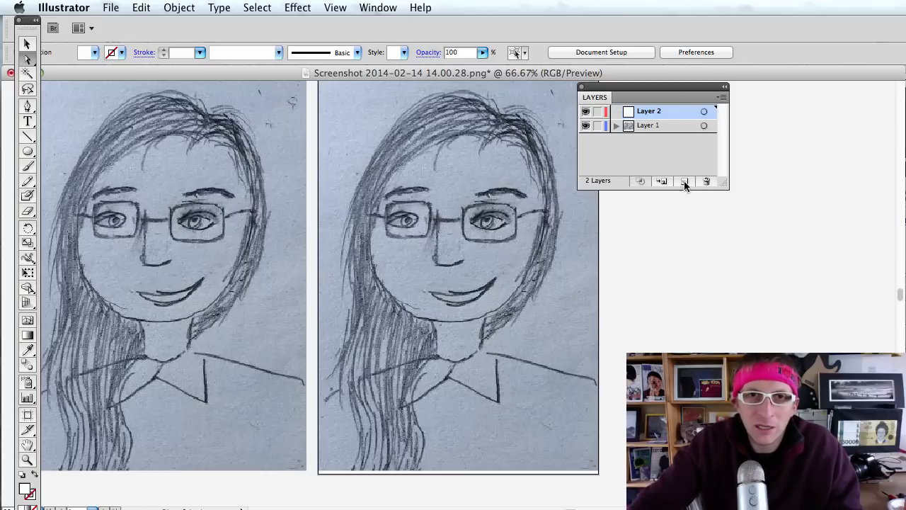
key("super+f")
double_click(653, 116)
type("face")
key("Return")
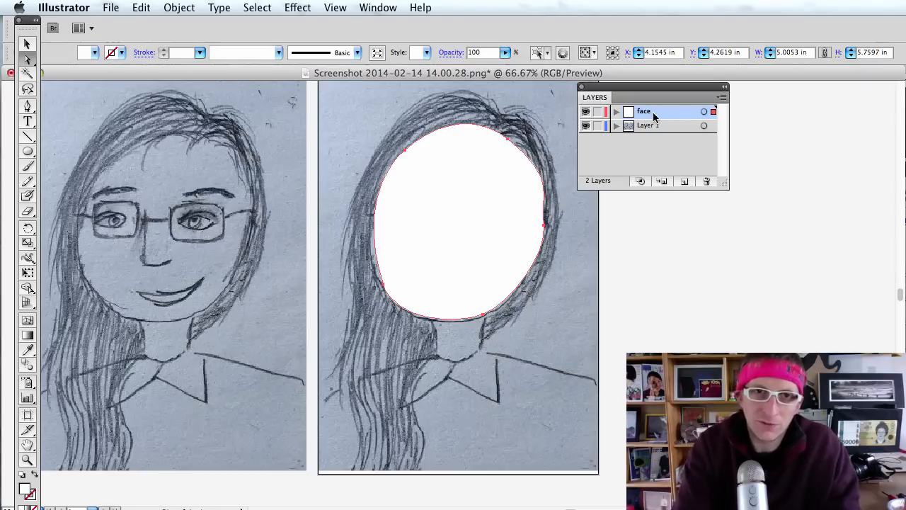
- Lock and hide the face layer to reveal the sketch, and activate the Pen tool
left_click(597, 111)
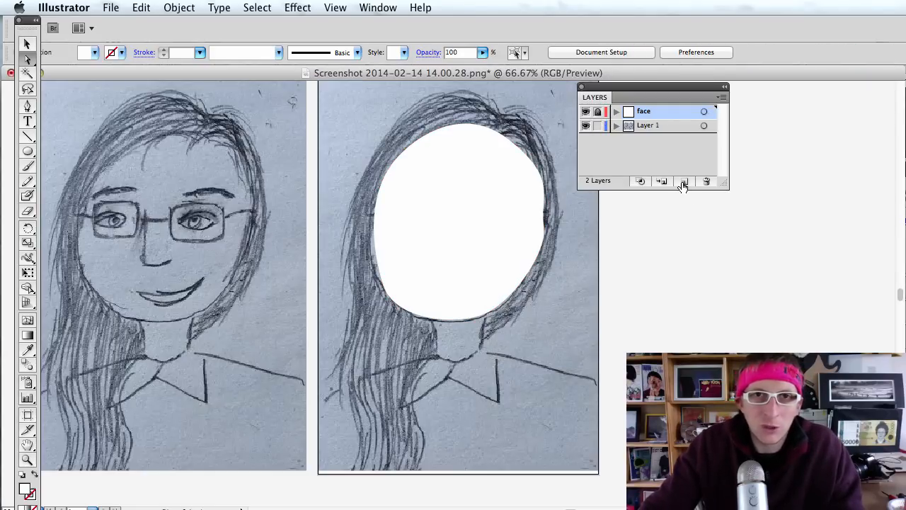
left_click(586, 112)
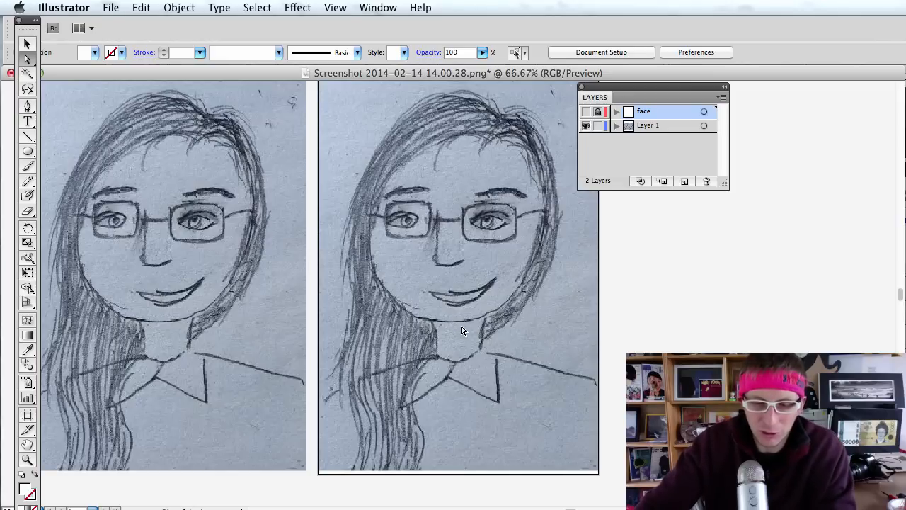
key("p")
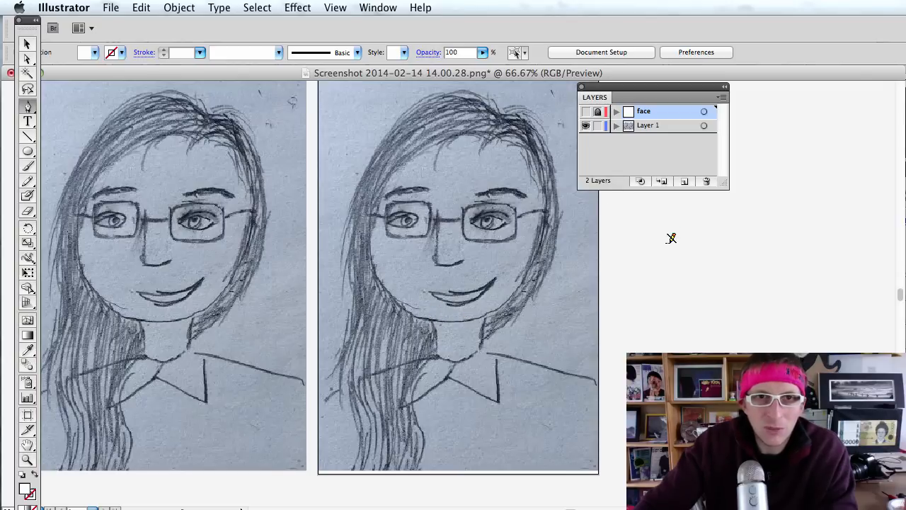
- Add a new layer above the face layer and trace the neck on it with the Pen tool as a closed white shape
left_click(685, 183)
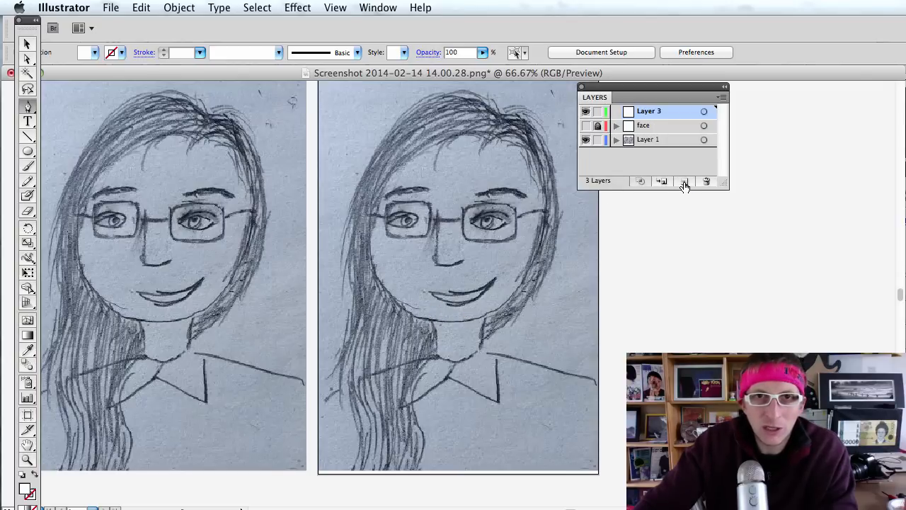
left_click(430, 323)
left_click_drag(435, 358, 482, 352)
left_click(487, 316)
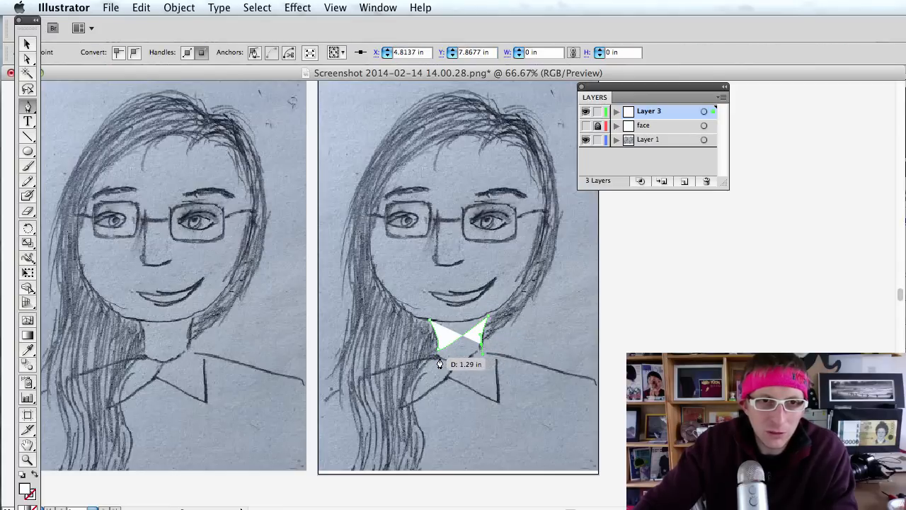
left_click(439, 351)
left_click_drag(435, 361, 433, 332)
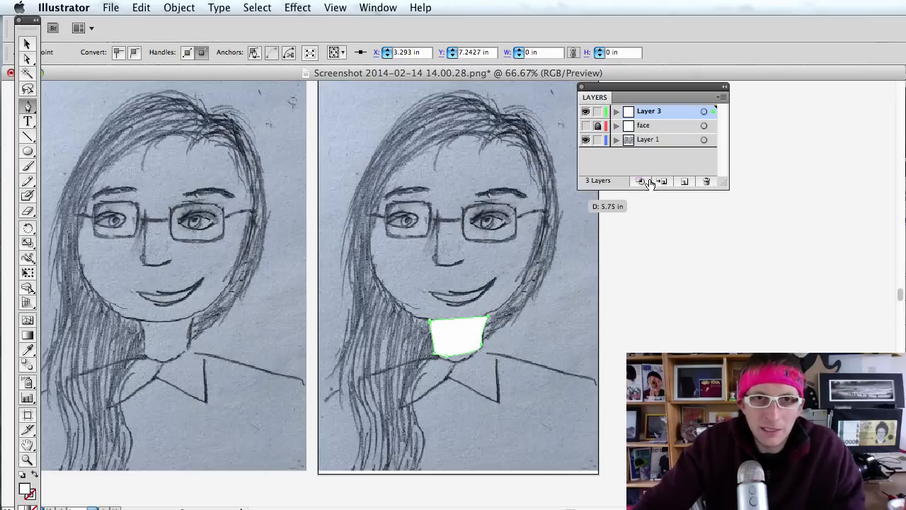
- Rename the layer holding the neck shape to "neck"
double_click(653, 112)
type("la")
key("BackSpace")
key("BackSpace")
type("ne")
key("BackSpace")
type("eck")
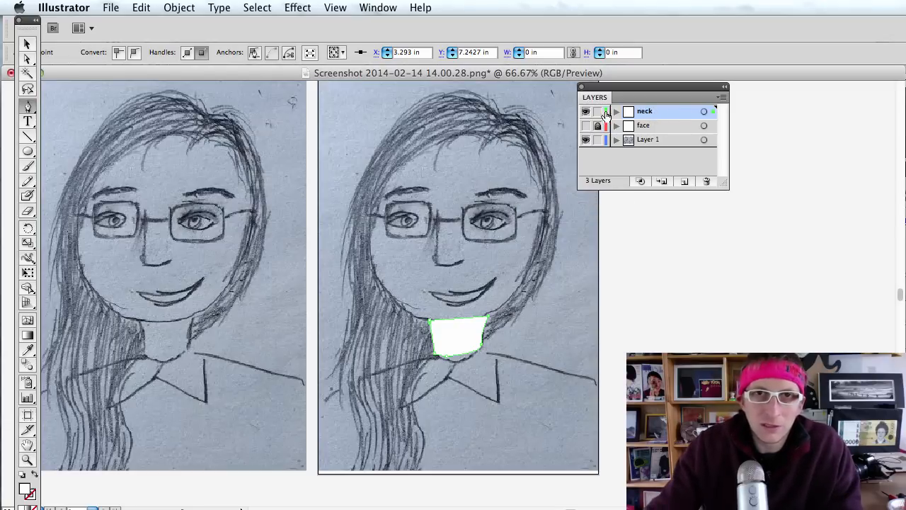
- Show the face layer to compare the face with the deselected neck shape, and hide both the face and neck layers
left_click(585, 126)
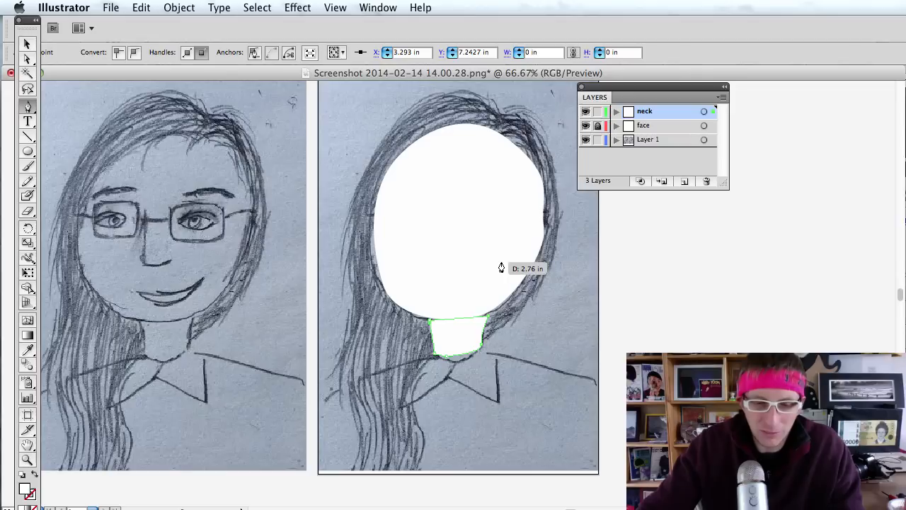
key("v")
left_click(480, 284)
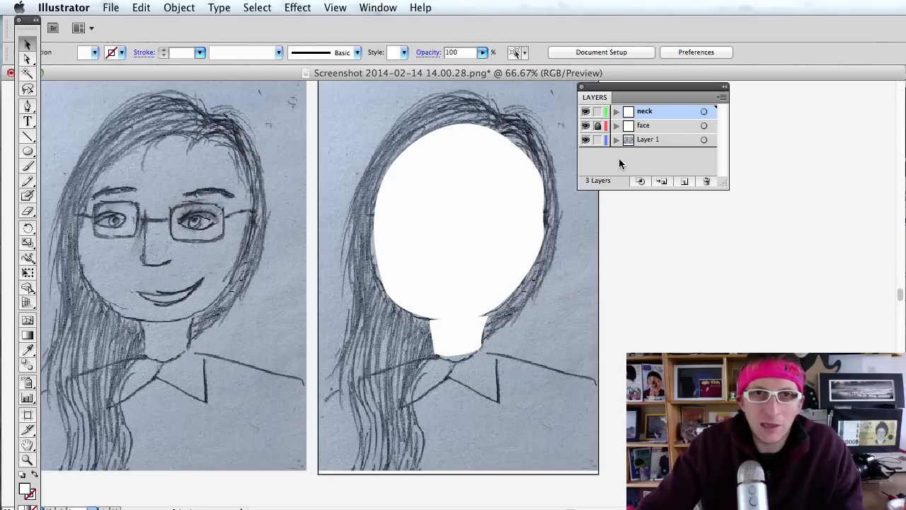
left_click(585, 126)
left_click(586, 114)
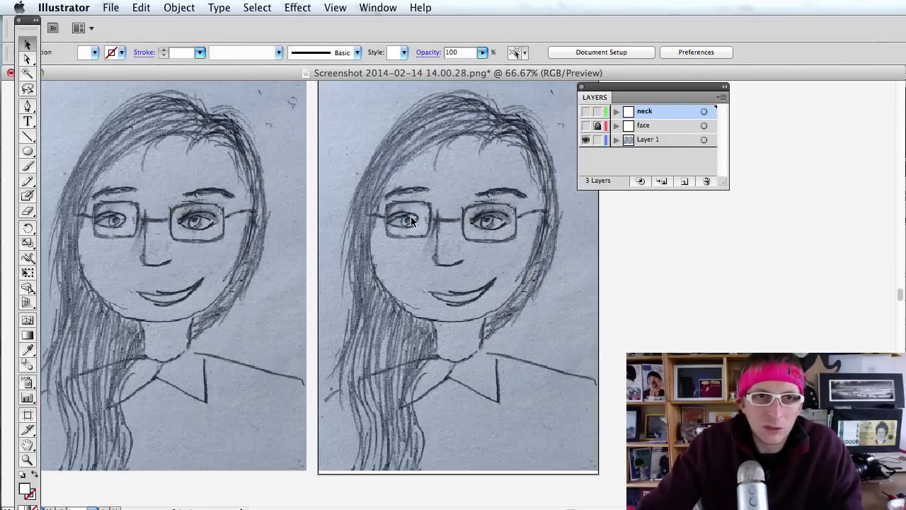
- Add a new layer above the neck layer for the eyes and activate the Pen tool
scroll(511, 238, "up", 5)
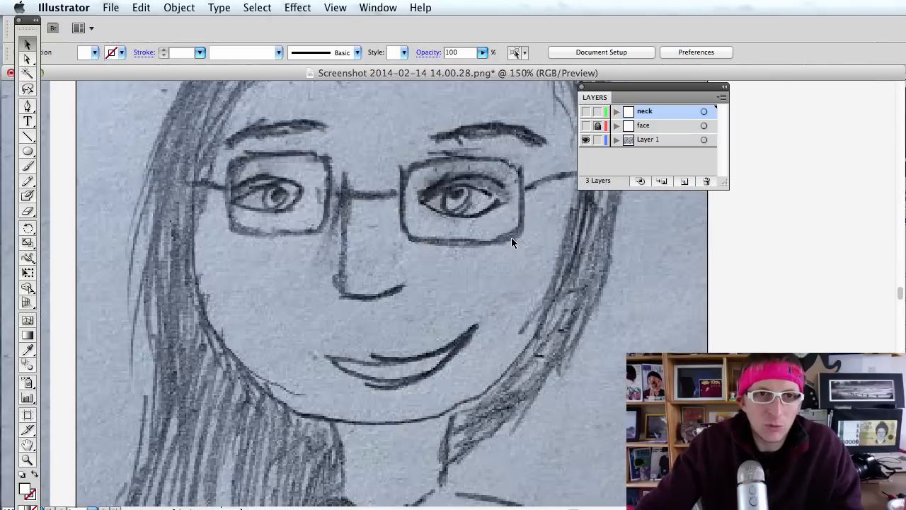
scroll(490, 218, "down", 1)
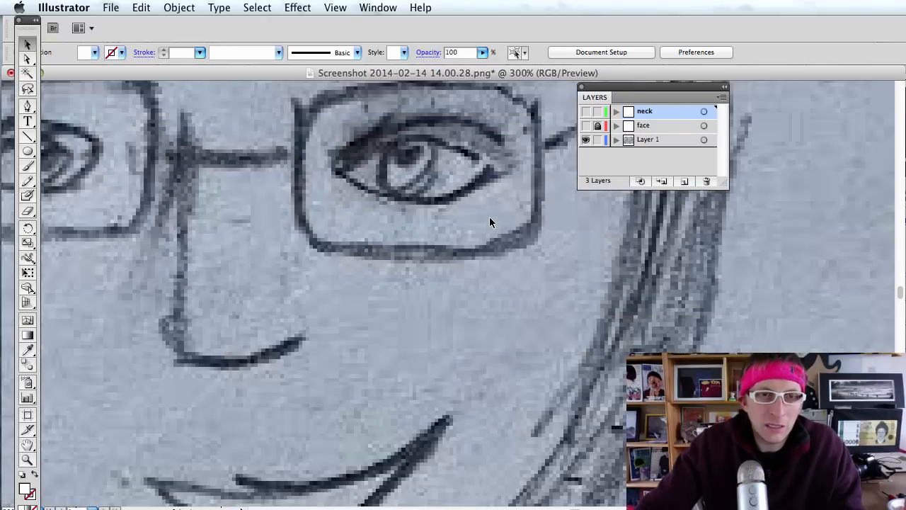
scroll(490, 222, "down", 2)
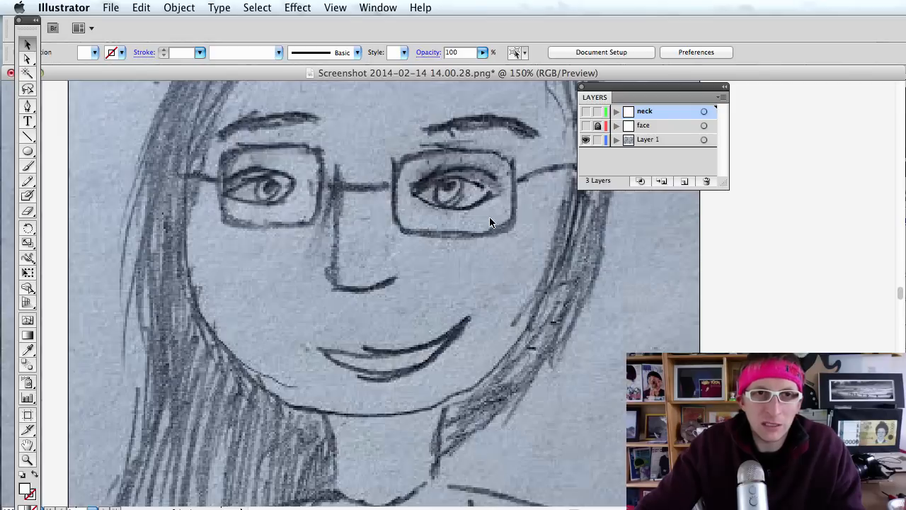
key("p")
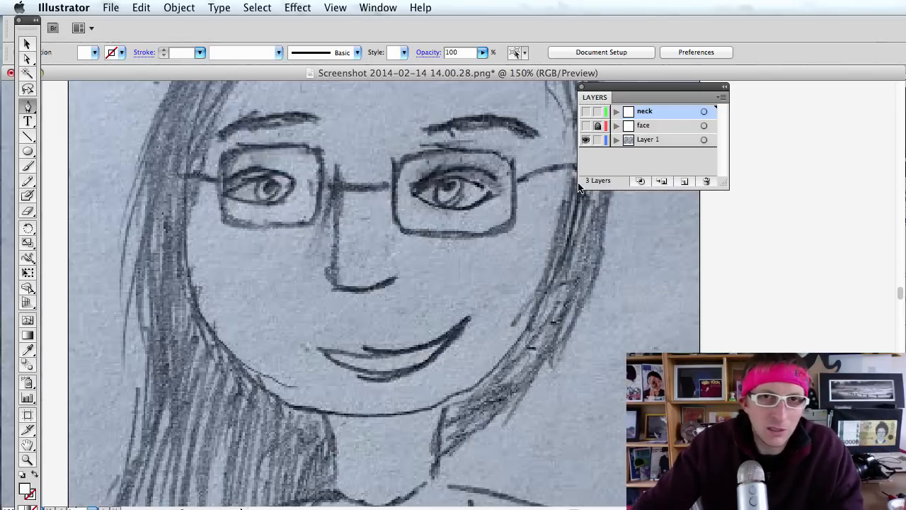
left_click(684, 181)
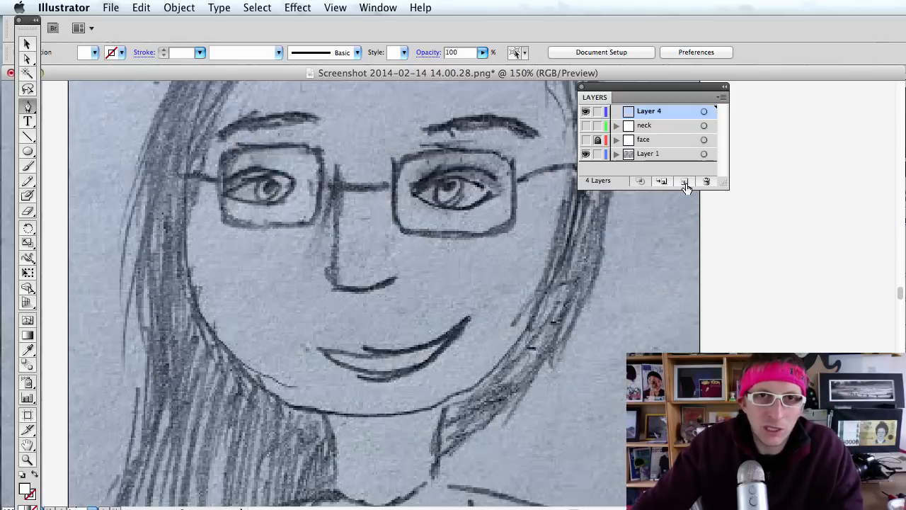
- Trace the sketch's left-hand eye as a closed almond shape of about 0.97 by 0.37 in and select the whole shape
left_click(292, 182)
left_click_drag(220, 187, 199, 221)
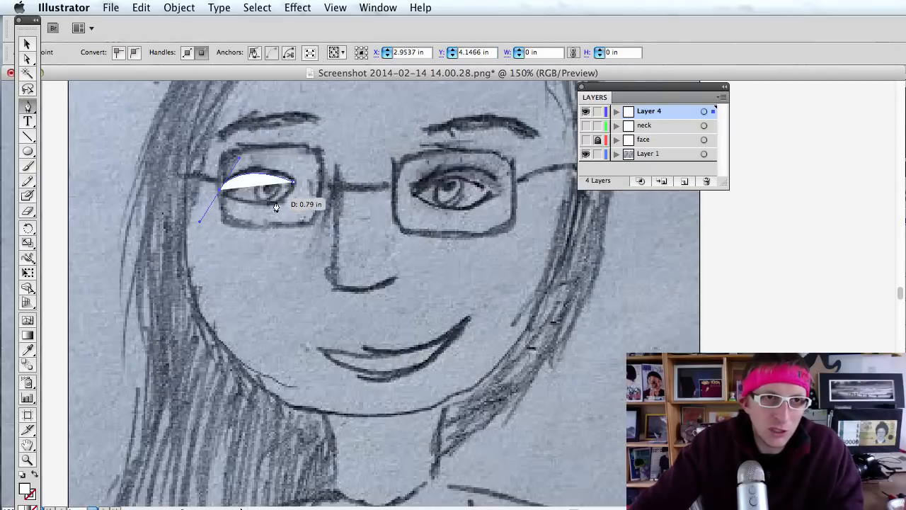
left_click_drag(294, 182, 258, 198)
key("super+z")
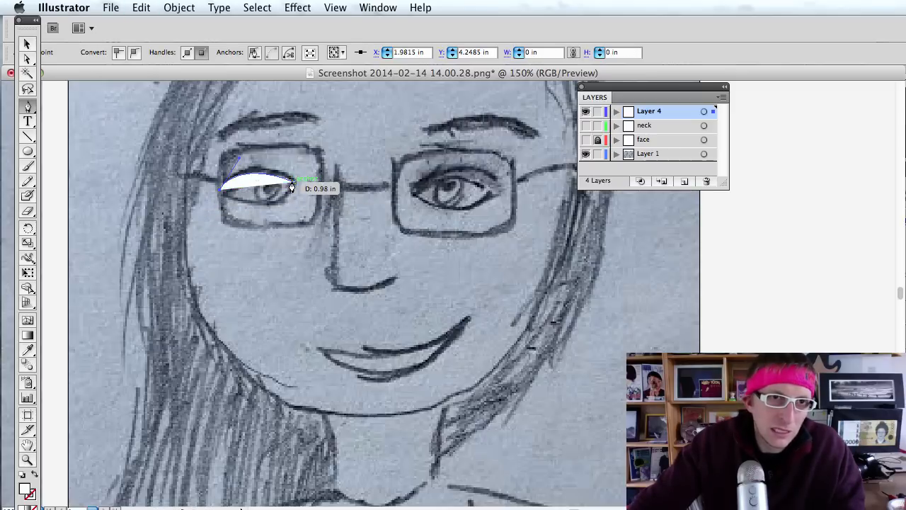
left_click_drag(295, 187, 277, 200)
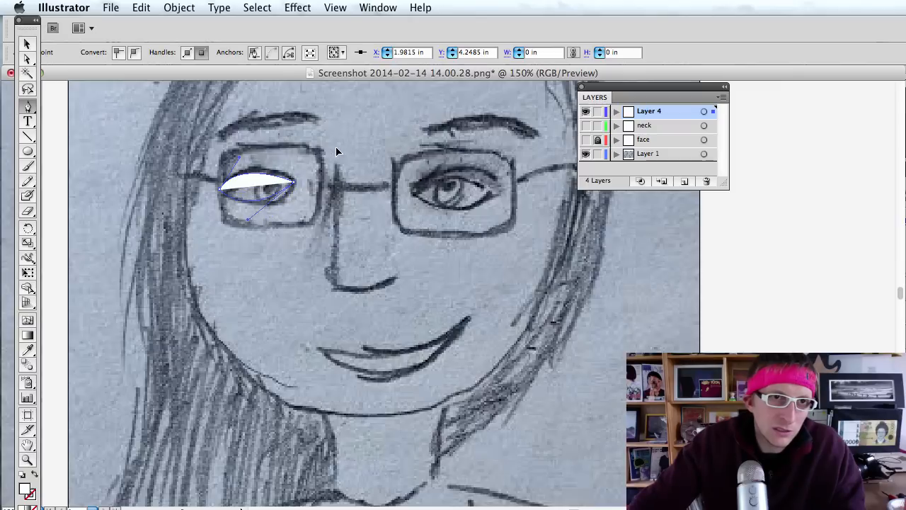
left_click(27, 44)
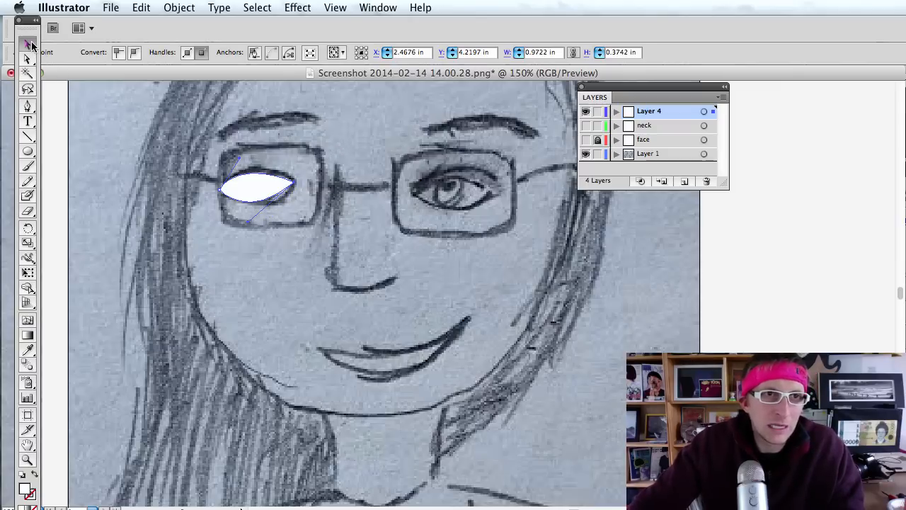
left_click(255, 237)
left_click(251, 183)
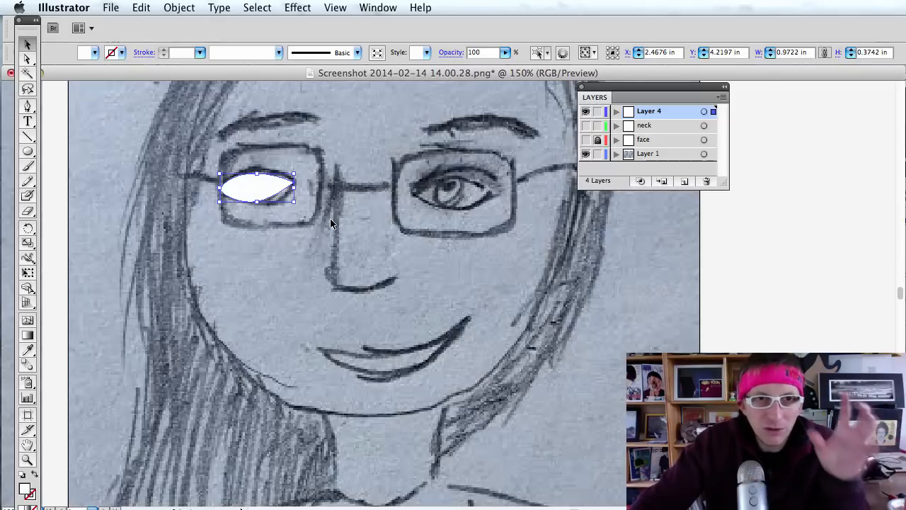
- Fill the traced eye shape with a grey sampled by Eyedropper from the hair beside the glasses
scroll(519, 237, "down", 4)
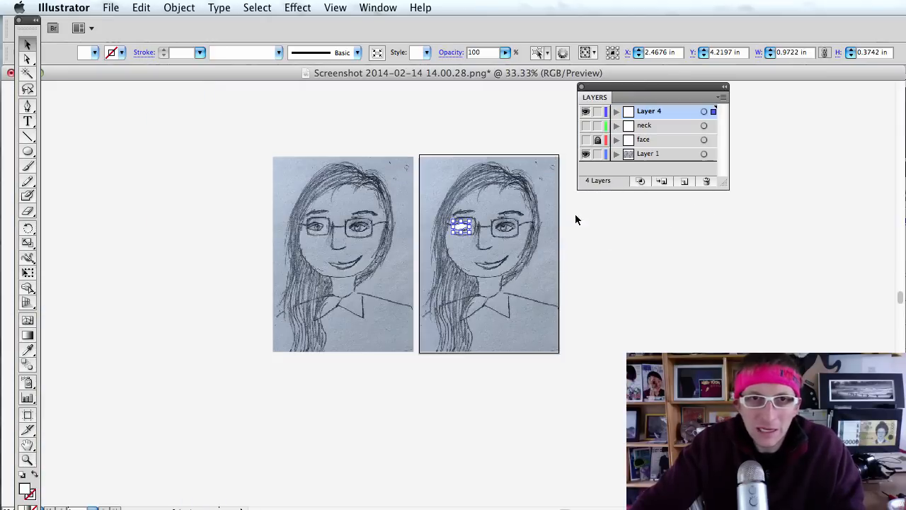
left_click(616, 274)
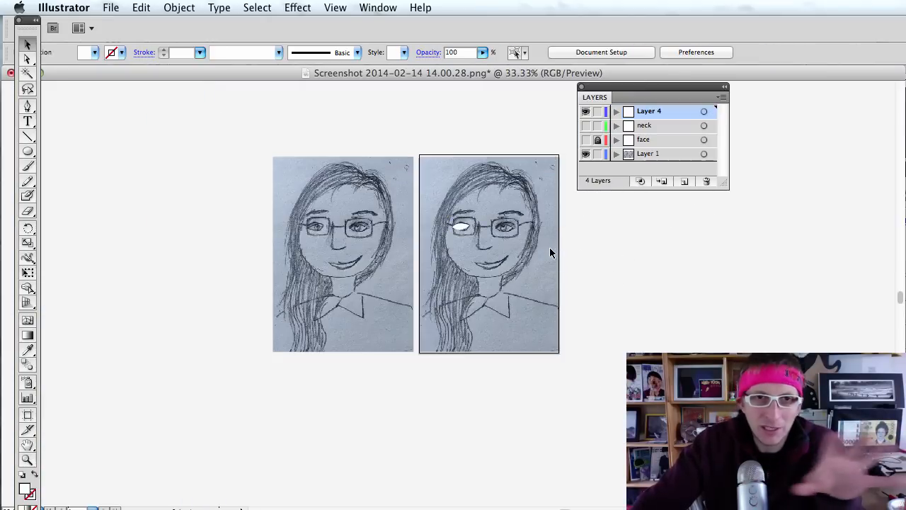
scroll(560, 250, "right", 3)
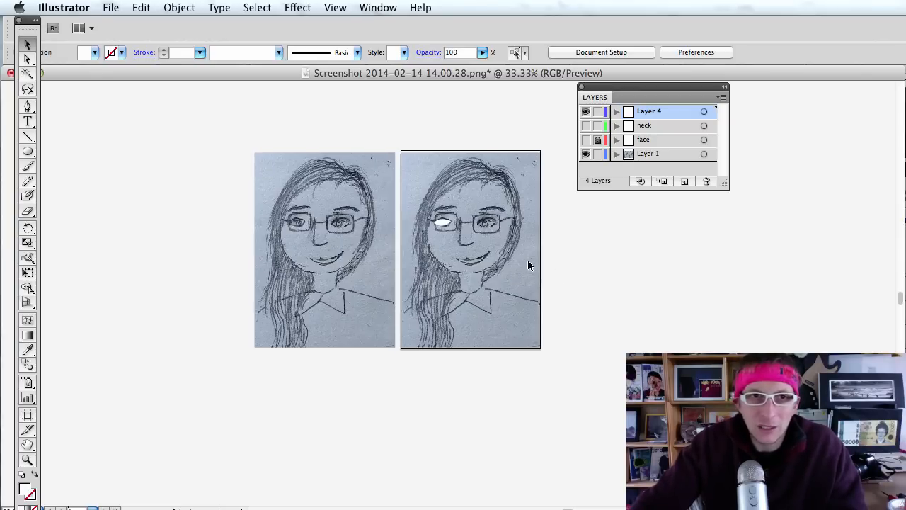
scroll(472, 243, "up", 2)
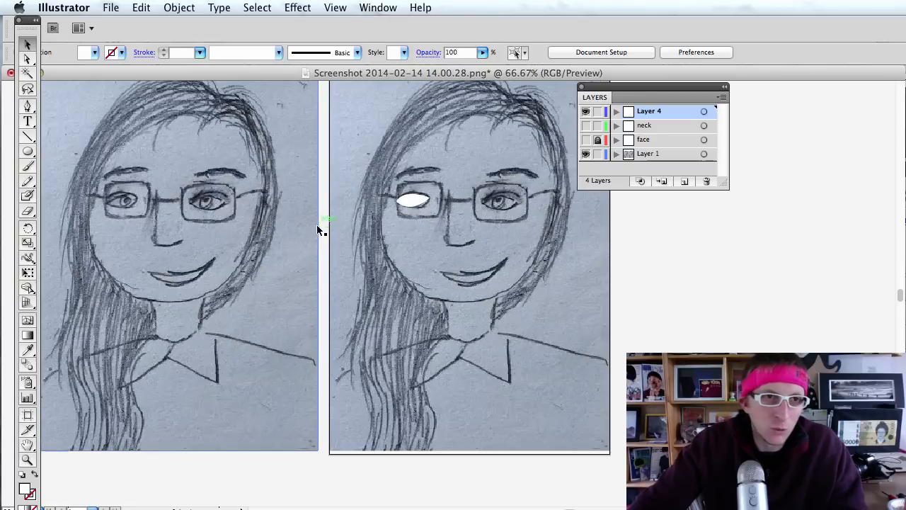
scroll(389, 210, "up", 2)
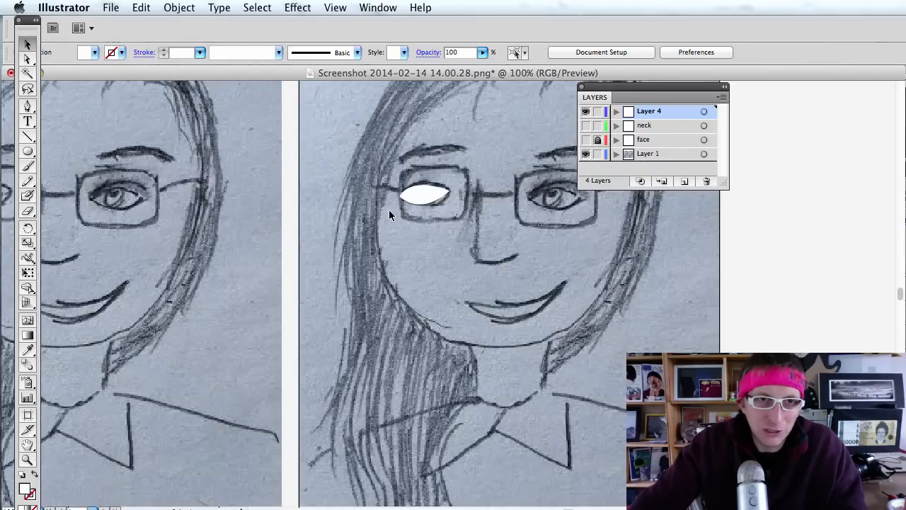
left_click(424, 200)
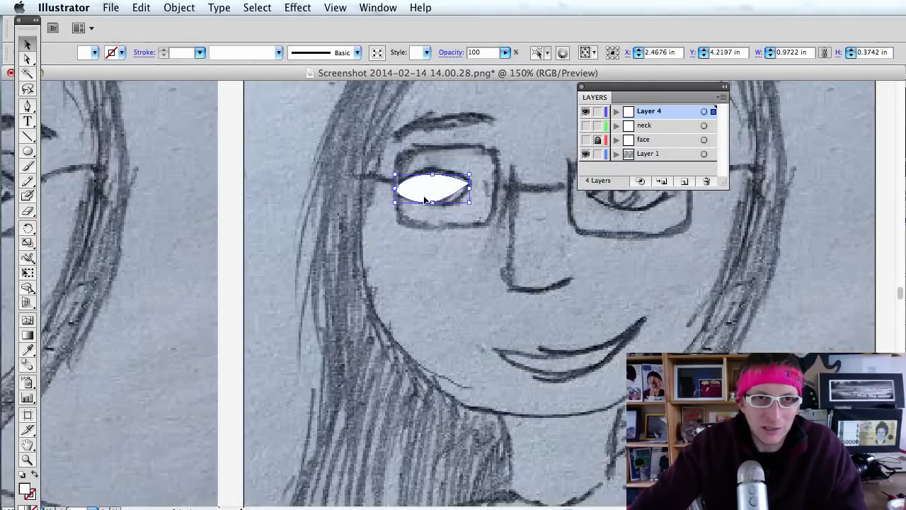
key("i")
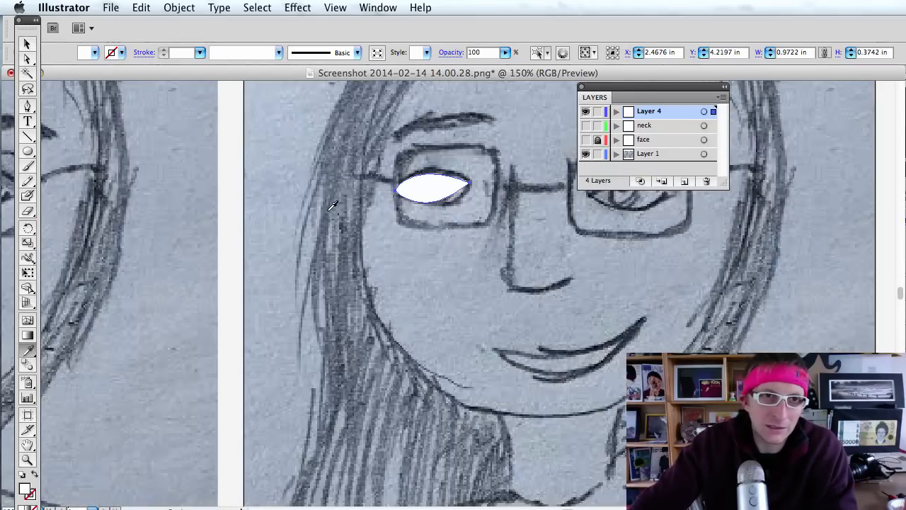
left_click(339, 189)
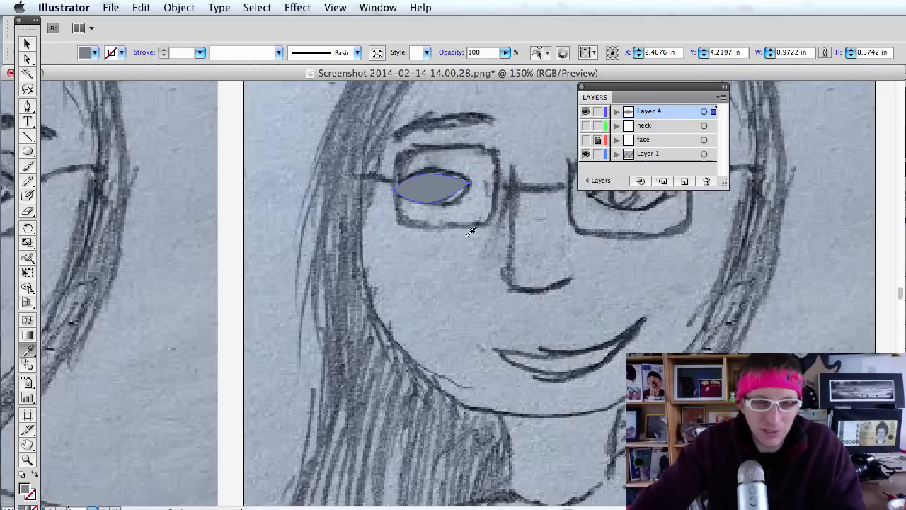
- Delete the grey eye shape from Layer 4
key("super+minus")
key("super+minus")
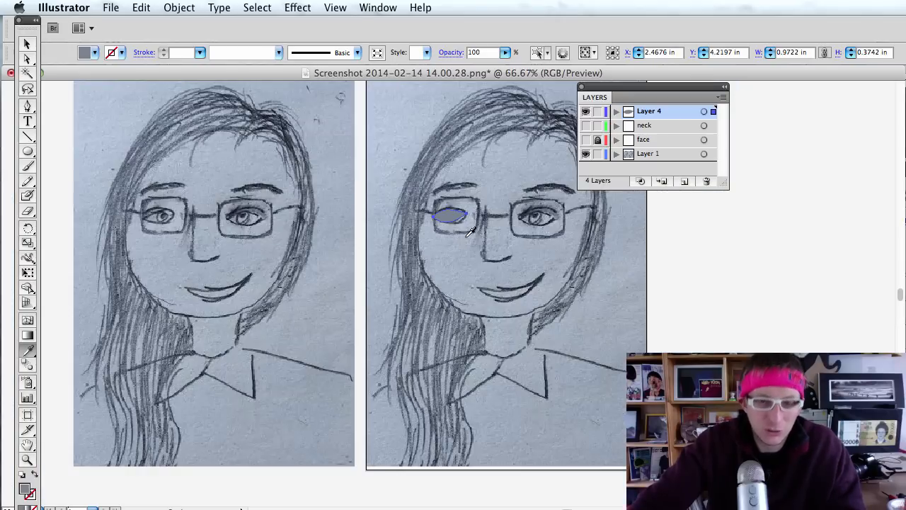
key("v")
key("Delete")
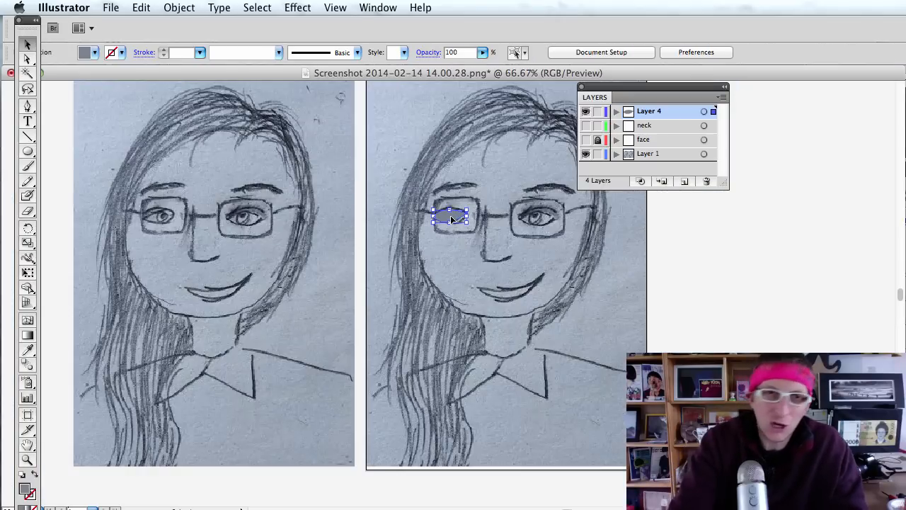
- Draw two large overlapping grey ellipses over the sketches on Layer 4, the second about 7.36 by 6.39 in
key("super+minus")
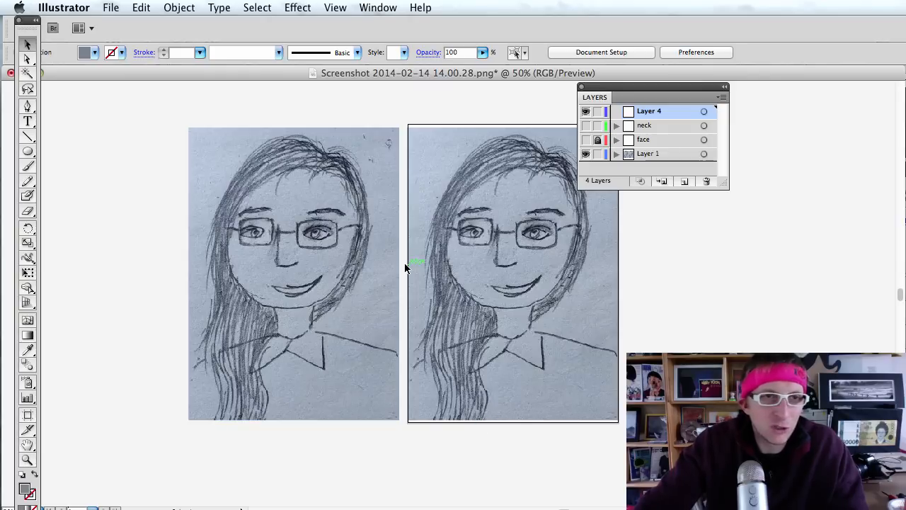
key("l")
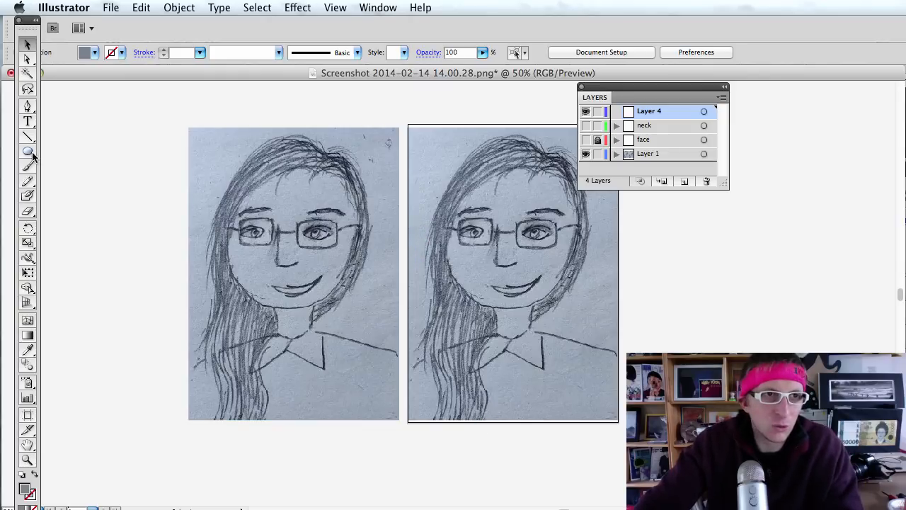
left_click_drag(225, 169, 399, 313)
left_click_drag(326, 205, 512, 366)
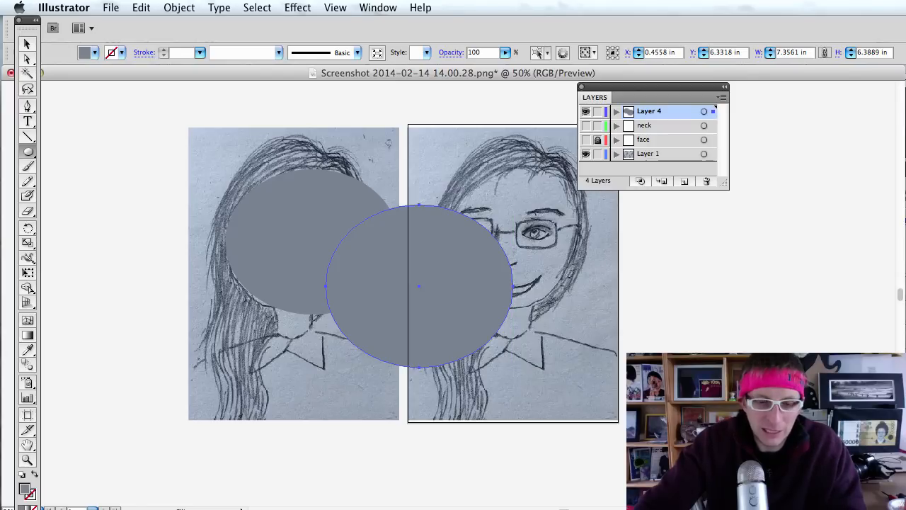
- Select both ellipses and subtract the front one from the back one with Pathfinder to form a crescent
key("v")
left_click(293, 202, "shift")
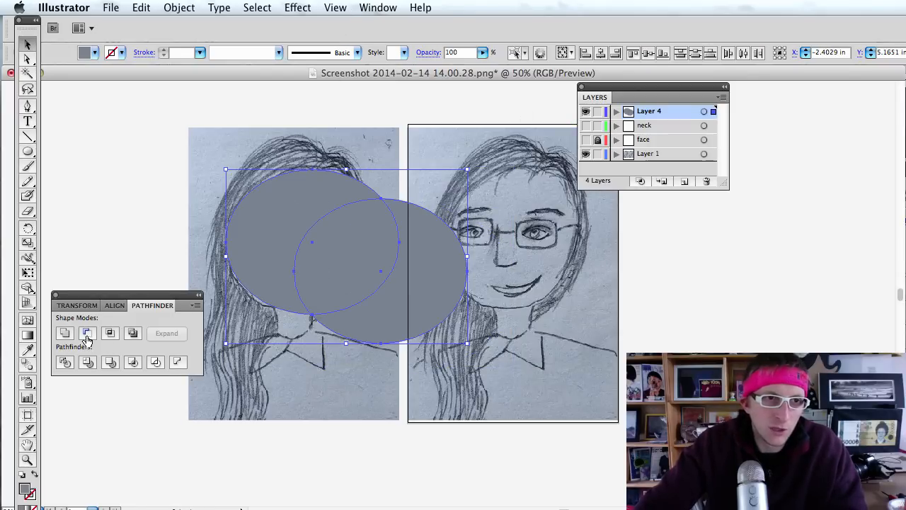
left_click(87, 333)
left_click(320, 376)
- Move the crescent down so it straddles the gap between the lower halves of the two sketches
mouse_move(282, 214)
left_mouse_down()
mouse_move(275, 278)
mouse_move(375, 331)
left_mouse_up()
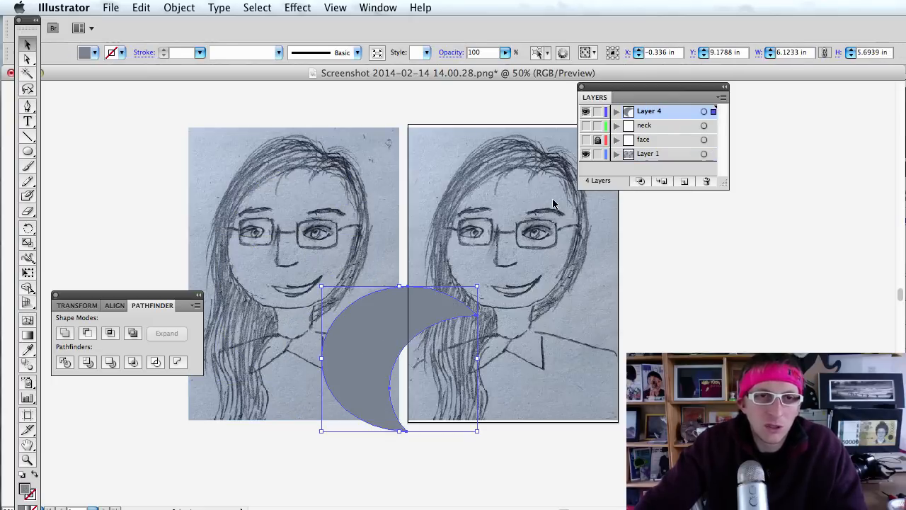
scroll(448, 236, "right", 2)
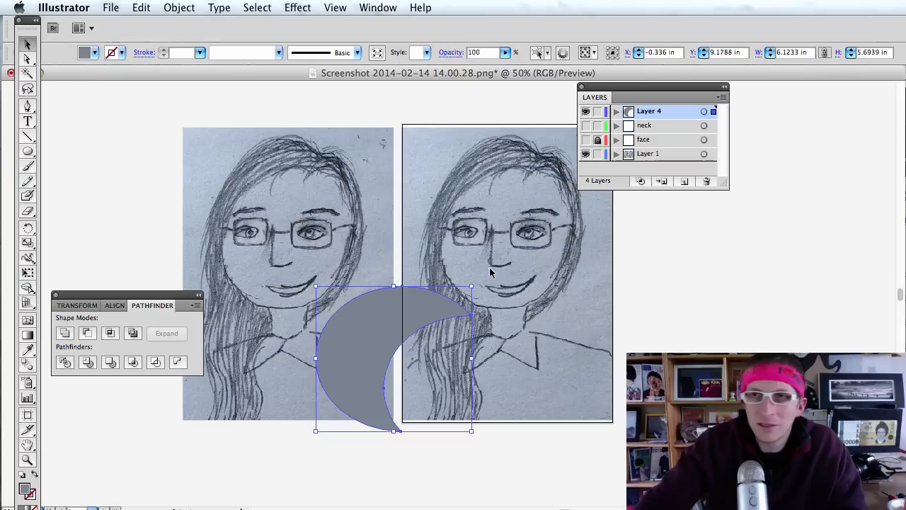
scroll(720, 200, "right", 5)
scroll(720, 199, "down", 2)
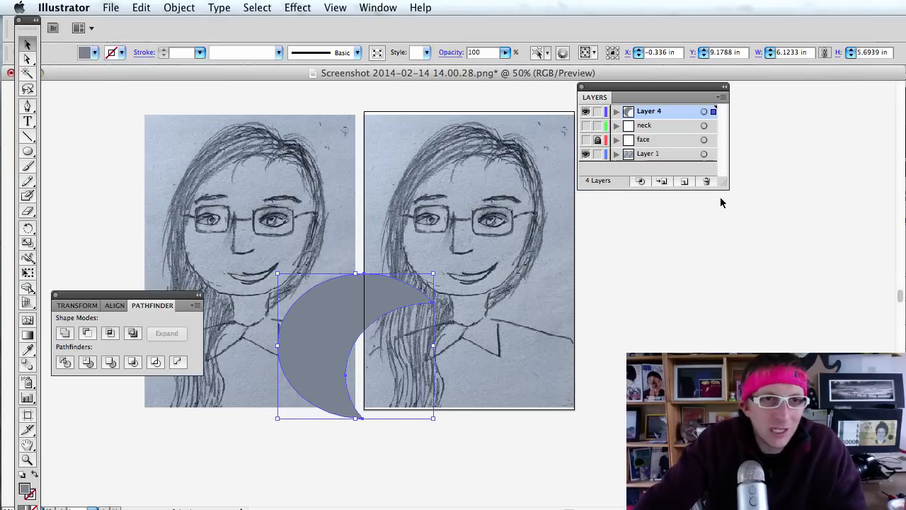